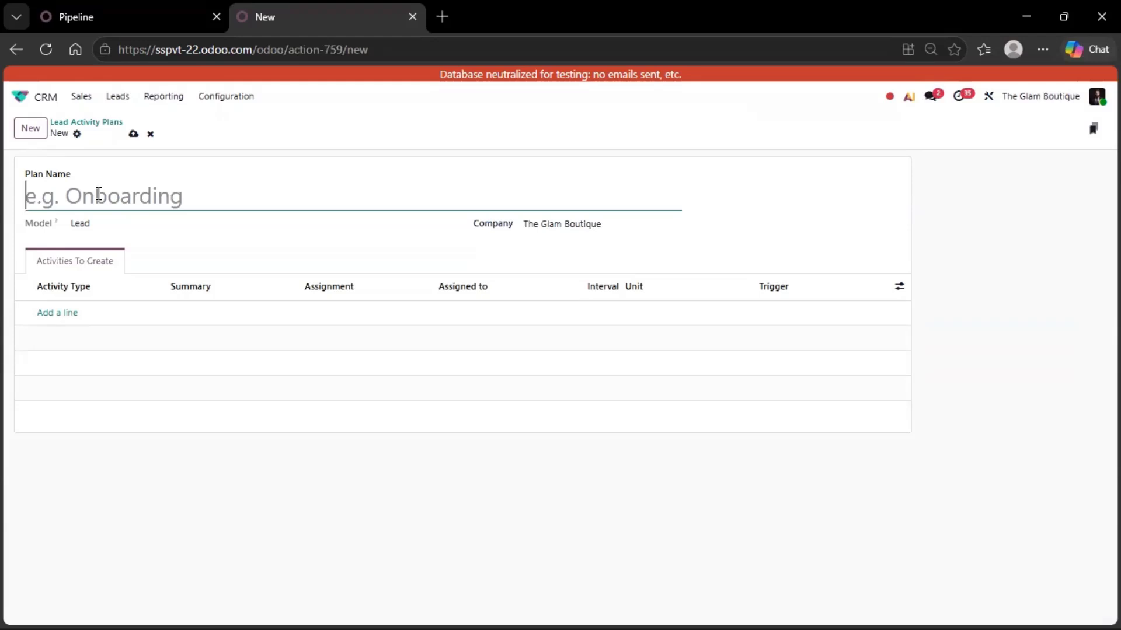
- Enter 'NEW FOLLOW UP' as the plan name, correcting the missing W
{"action": "type", "text": "NEW FOLLO UP"}
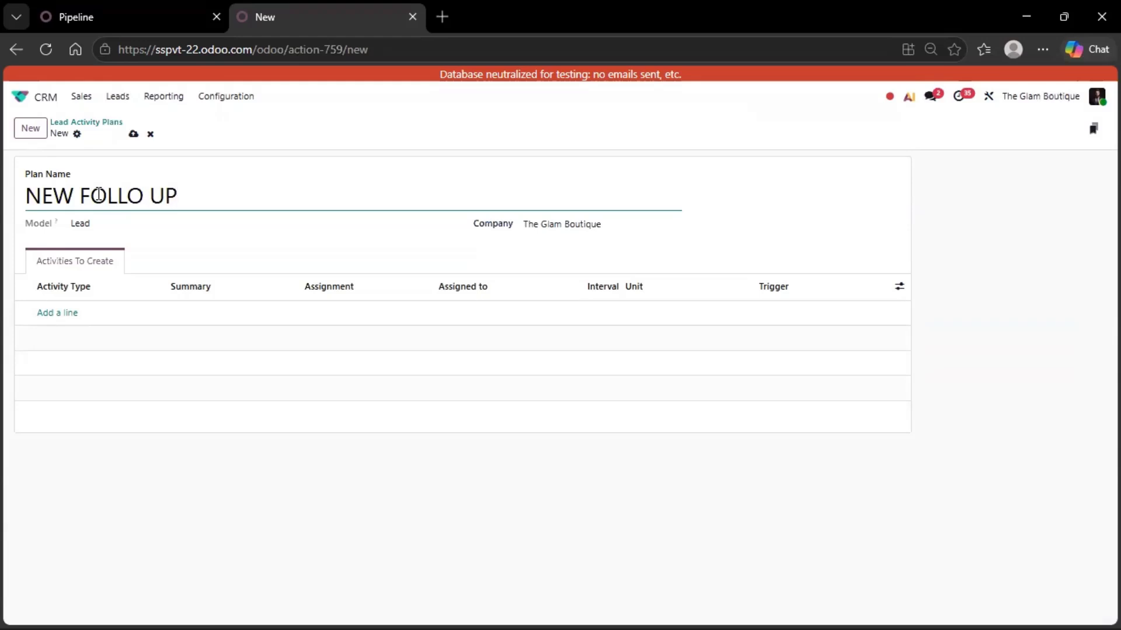
{"action": "left_click", "coordinate": [144, 197]}
{"action": "type", "text": "W"}
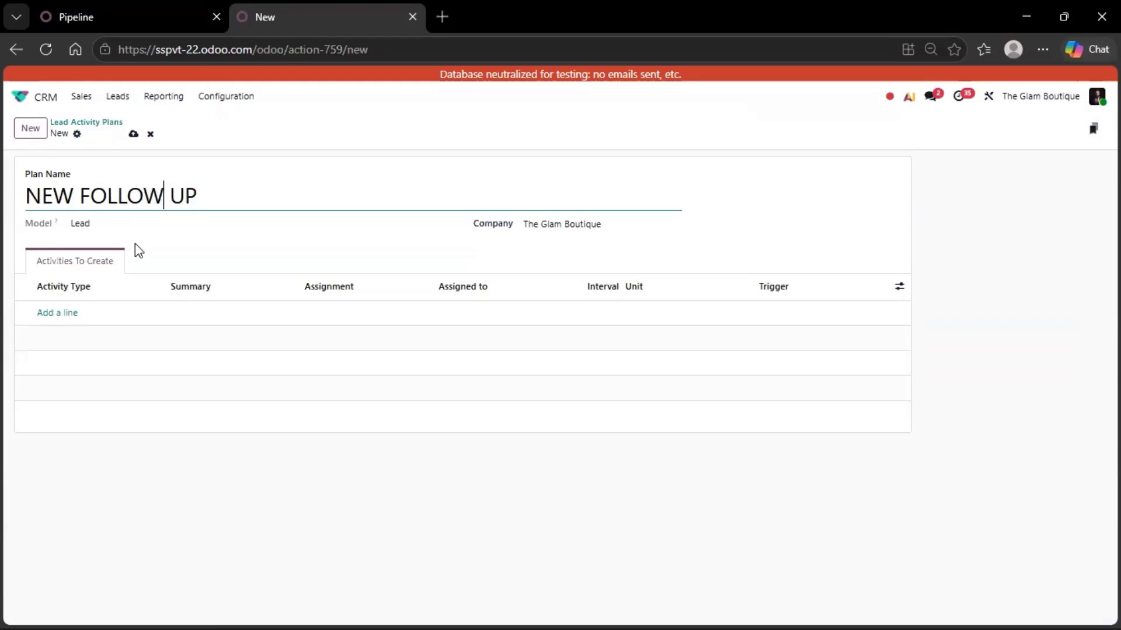
- Add a first Call activity summarised '1ST CALL' and save the plan
{"action": "left_click", "coordinate": [57, 321]}
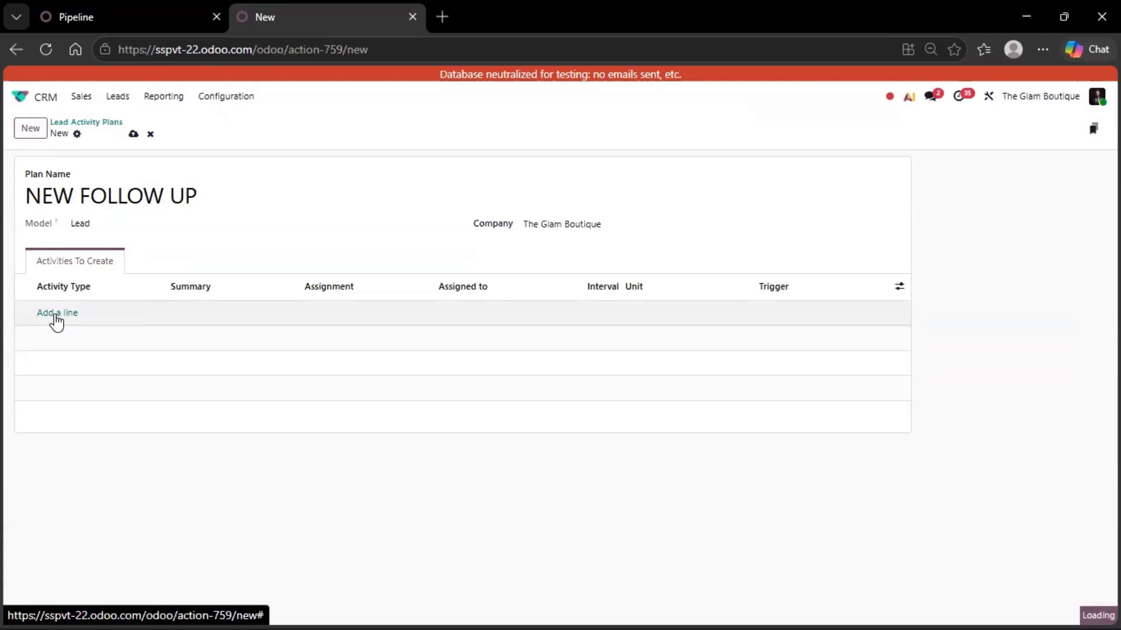
{"action": "left_click", "coordinate": [105, 315]}
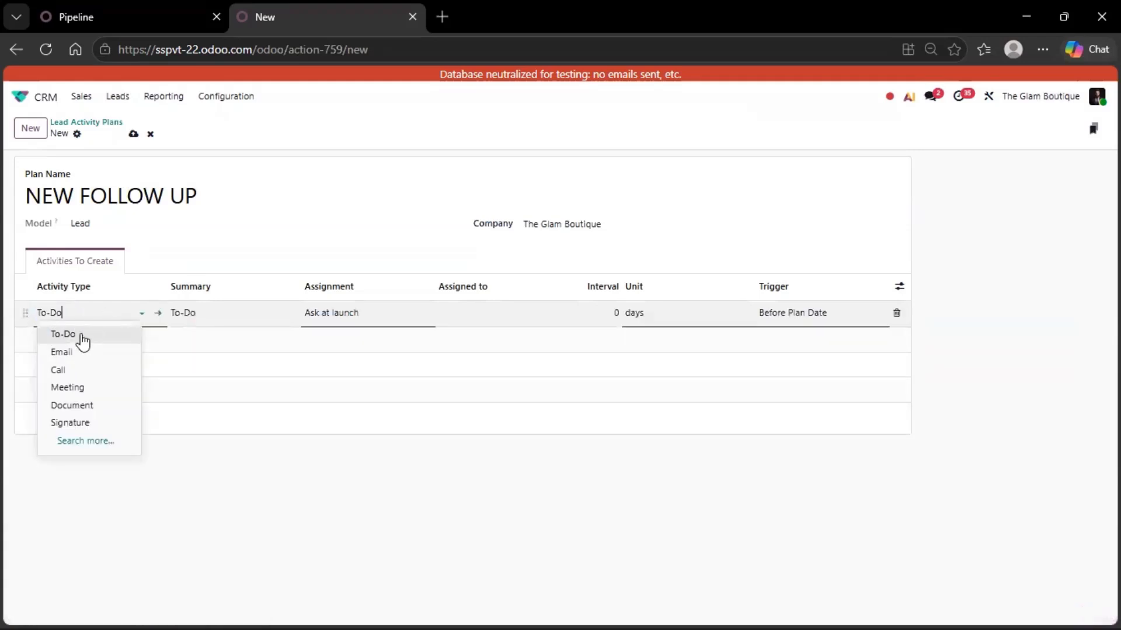
{"action": "left_click", "coordinate": [75, 370]}
{"action": "left_click", "coordinate": [211, 322]}
{"action": "left_click_drag", "start_coordinate": [210, 321], "coordinate": [162, 320]}
{"action": "type", "text": "1ST"}
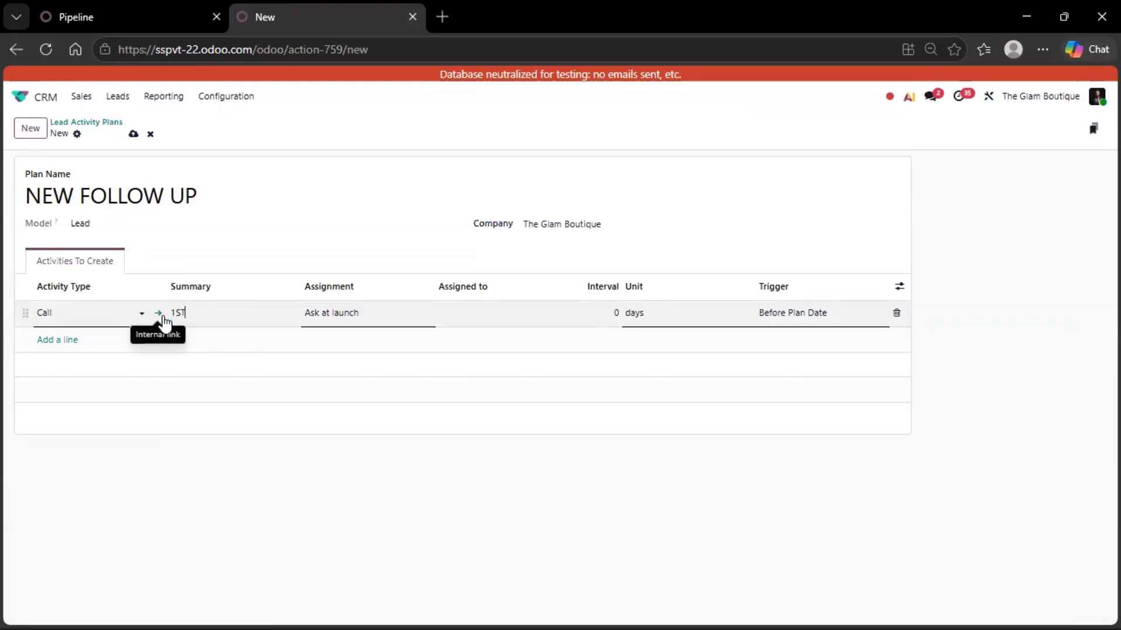
{"action": "type", "text": " CALL"}
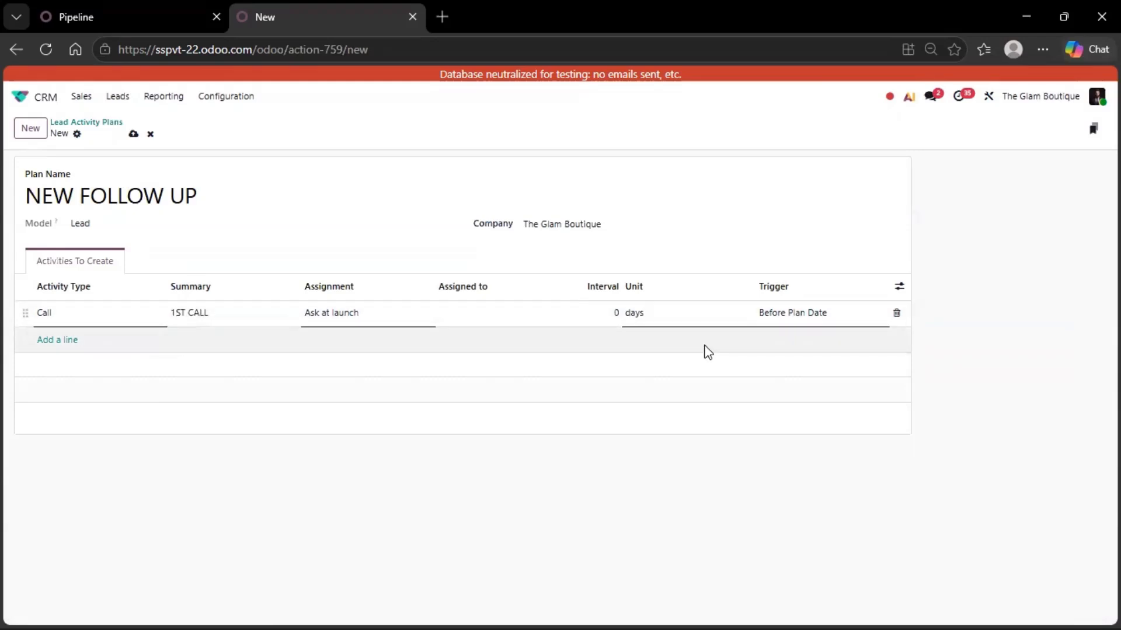
{"action": "key", "text": "alt"}
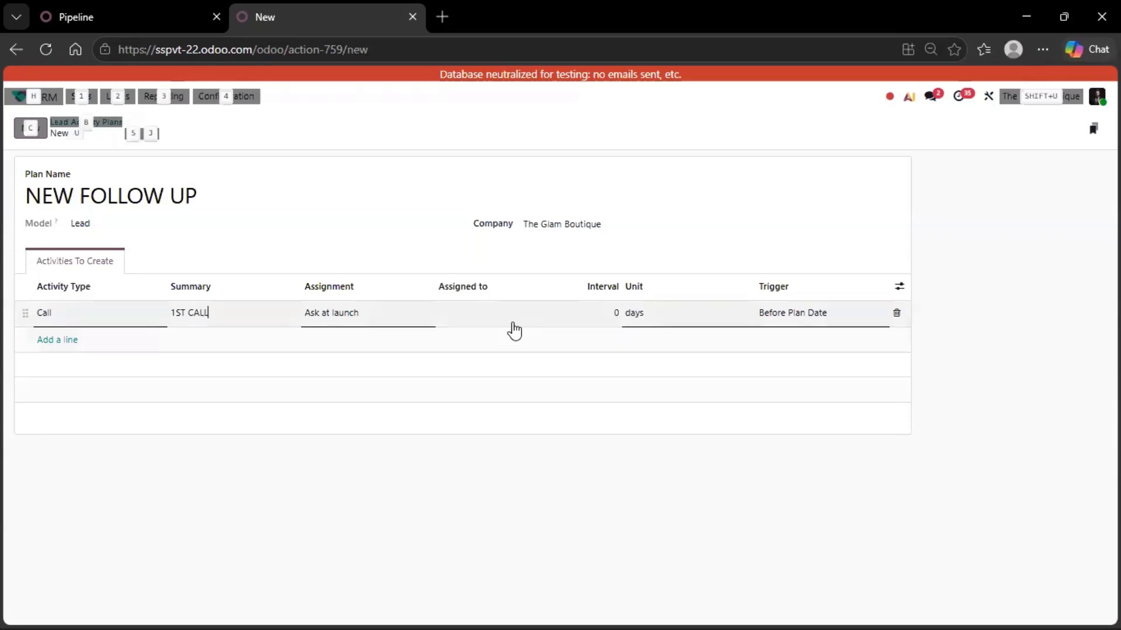
{"action": "key", "text": "alt+Tab"}
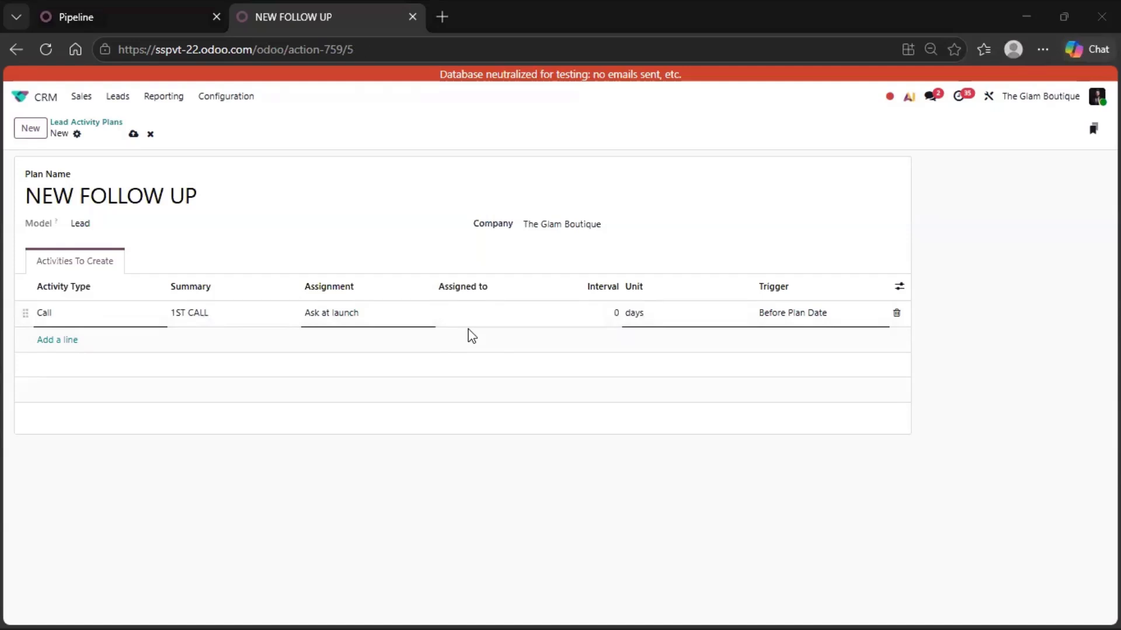
- Add a second Call activity triggered 1 day after the plan date and save the plan
{"action": "left_click", "coordinate": [57, 344]}
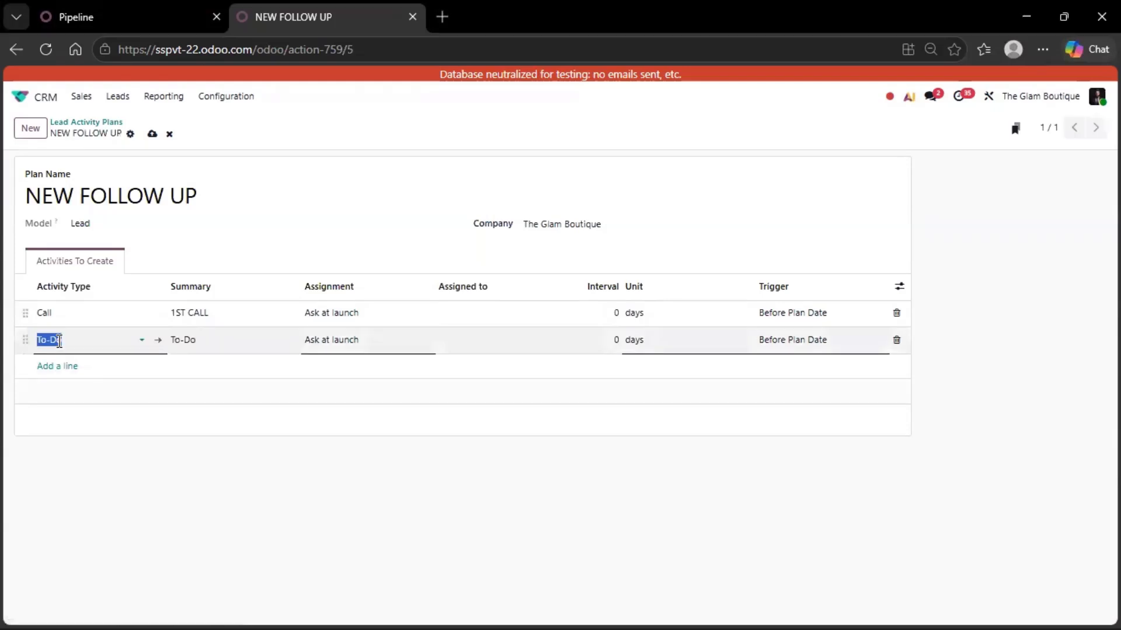
{"action": "left_click", "coordinate": [203, 338]}
{"action": "left_click_drag", "start_coordinate": [204, 338], "coordinate": [164, 345]}
{"action": "type", "text": "Requirement Discussion"}
{"action": "left_click", "coordinate": [92, 348]}
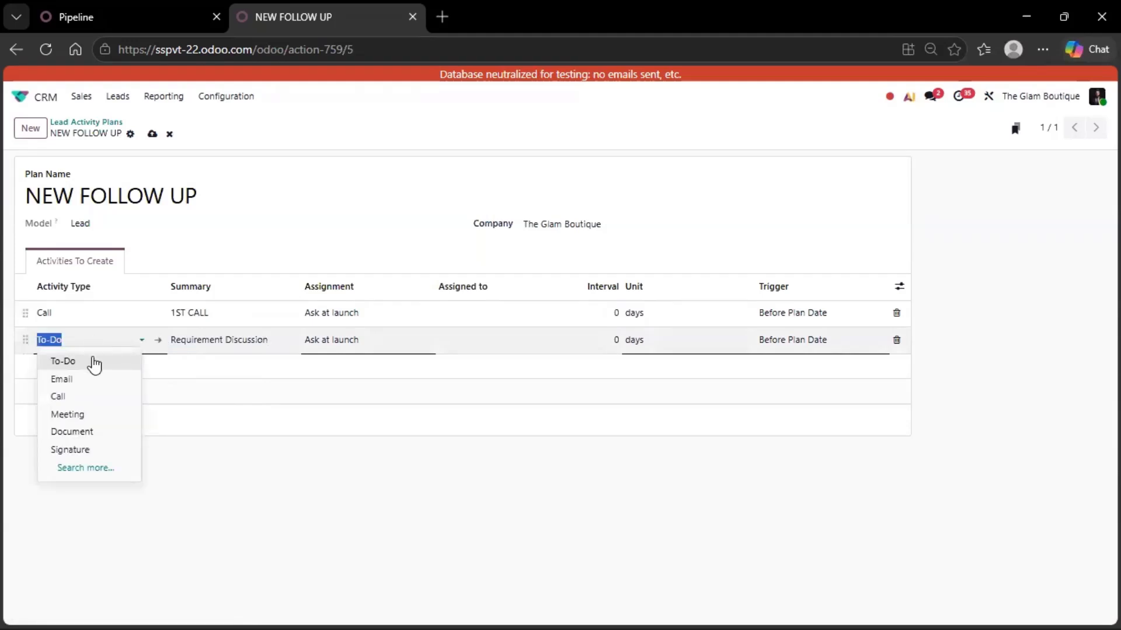
{"action": "left_click", "coordinate": [77, 398]}
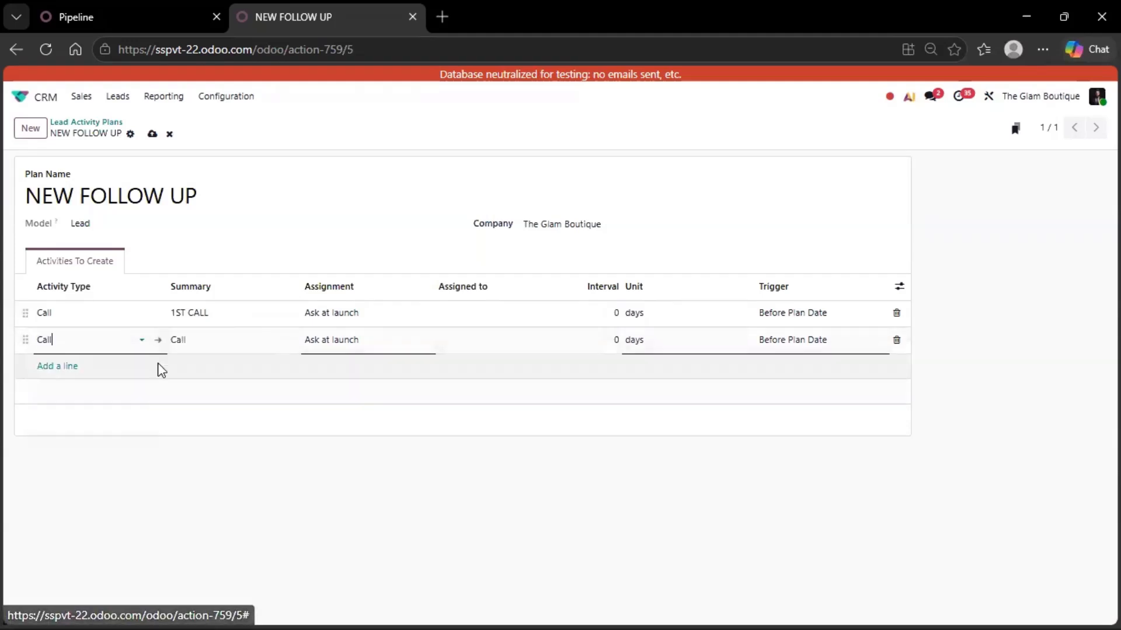
{"action": "left_click", "coordinate": [761, 348]}
{"action": "left_click", "coordinate": [790, 379]}
{"action": "left_click", "coordinate": [615, 340]}
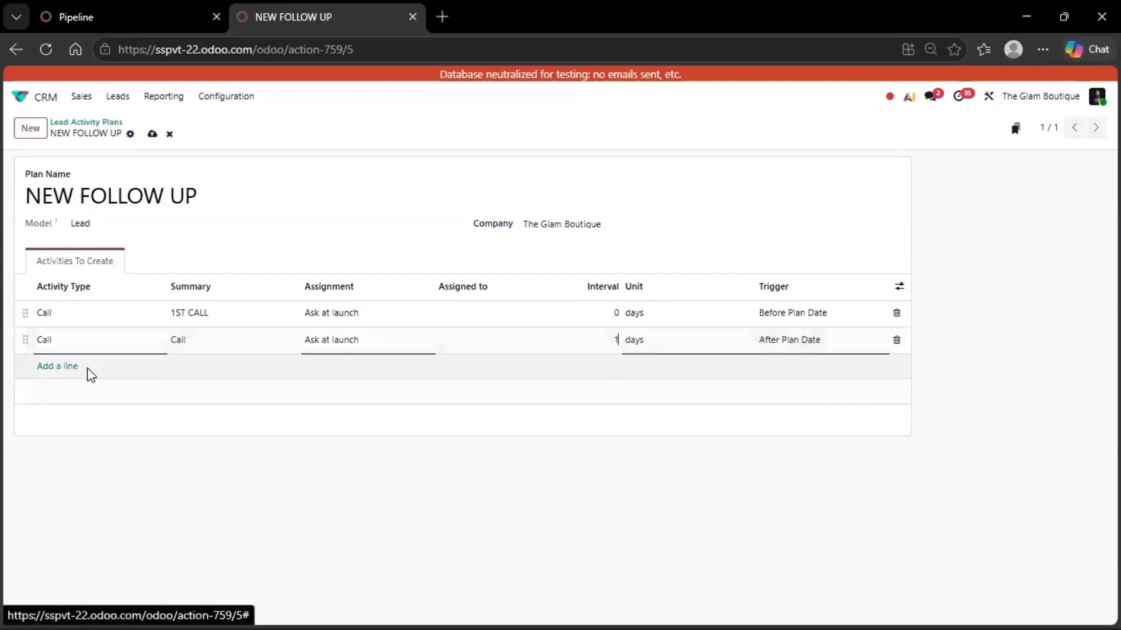
{"action": "key", "text": "alt"}
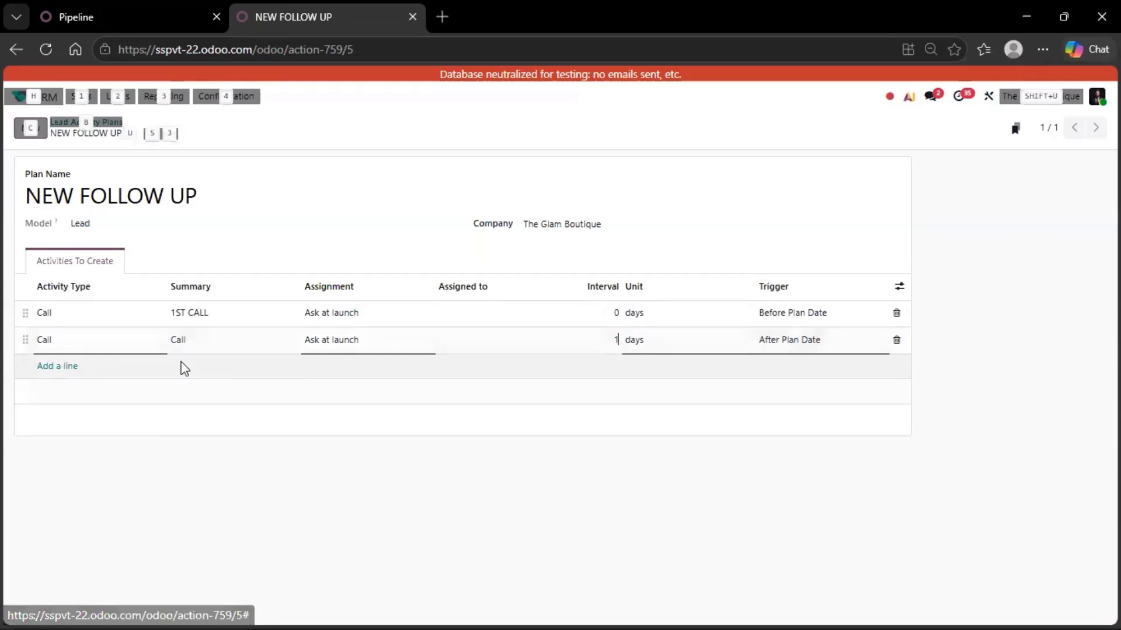
{"action": "key", "text": "alt+Tab"}
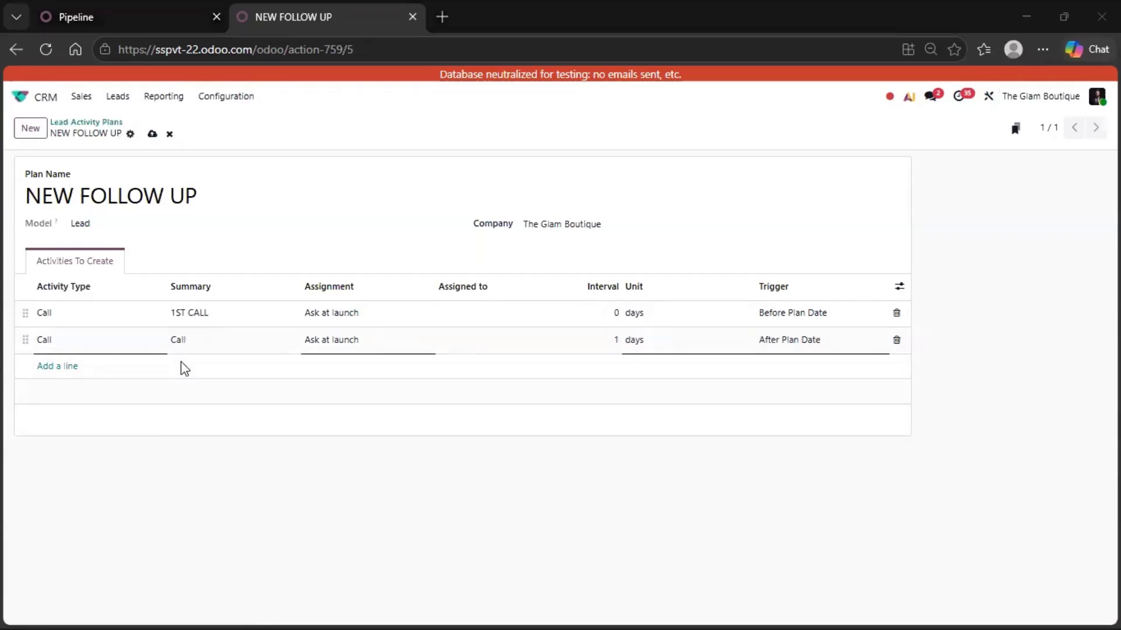
- Add a third Call line and set the second row's summary to 'Requirement Discussion'
{"action": "left_click", "coordinate": [60, 366]}
{"action": "left_click", "coordinate": [61, 366]}
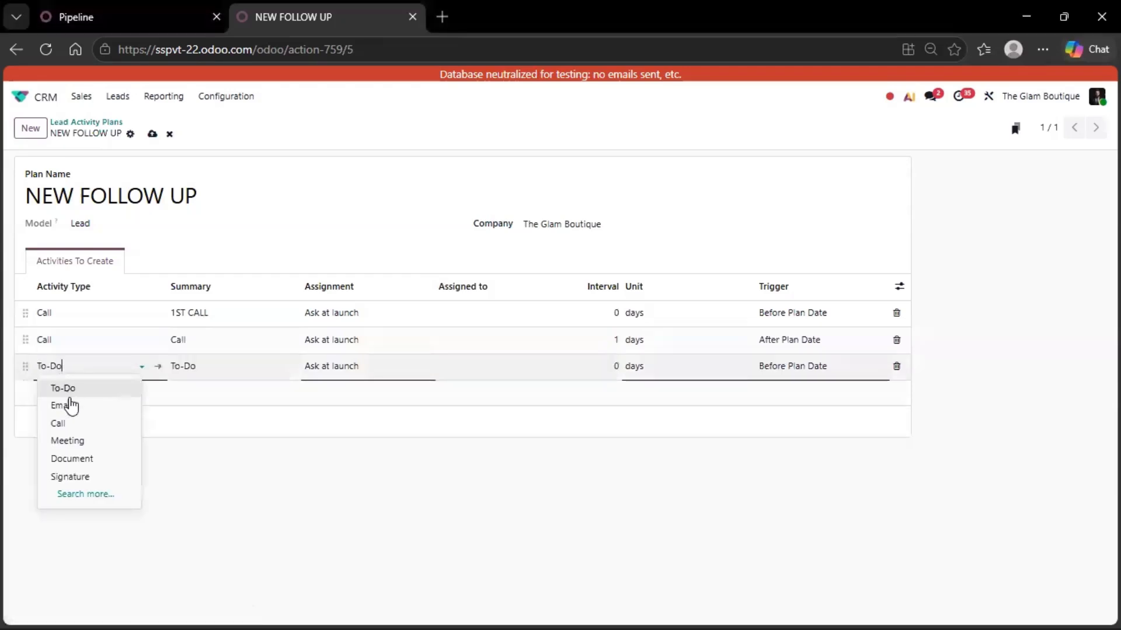
{"action": "left_click", "coordinate": [73, 422]}
{"action": "left_click_drag", "start_coordinate": [193, 366], "coordinate": [150, 366]}
{"action": "type", "text": "Requirement Discussion"}
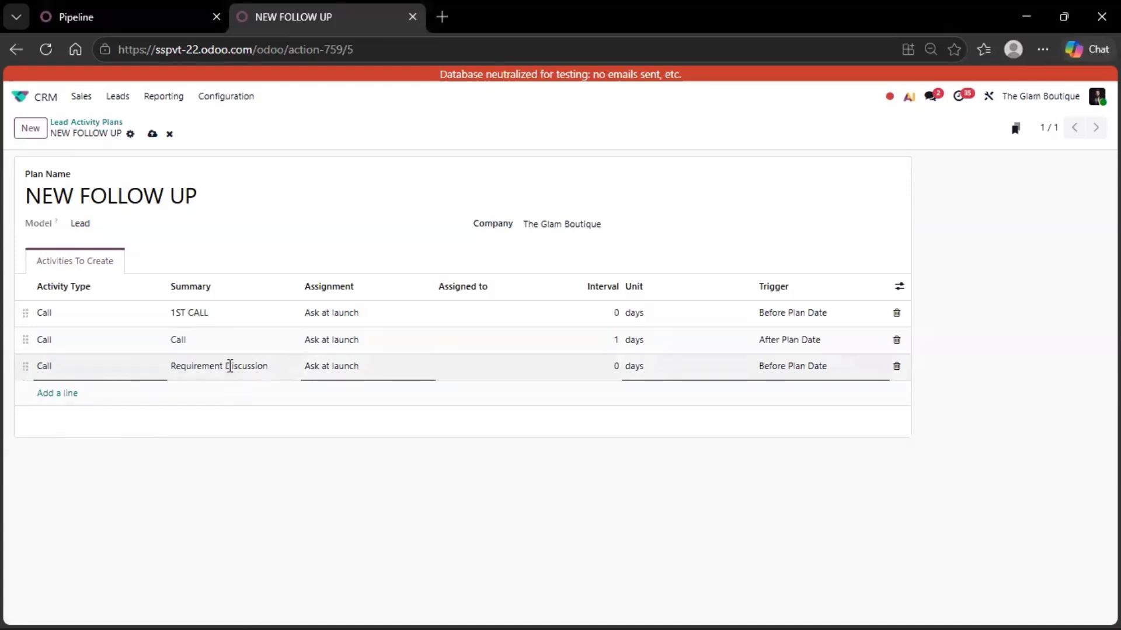
{"action": "left_click", "coordinate": [219, 344]}
{"action": "type", "text": "Requirement Discussion"}
- Make the third step 'Quotation Discussion', 2 days after plan date, then add a fourth line
{"action": "left_click", "coordinate": [220, 366]}
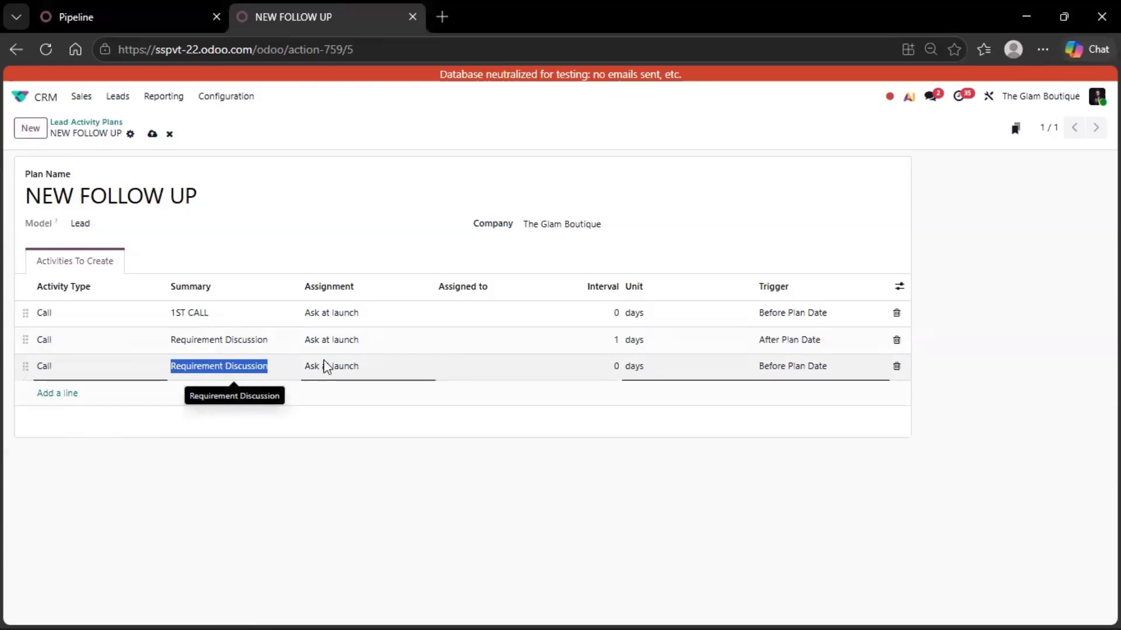
{"action": "type", "text": "Quotation Discussion"}
{"action": "left_click", "coordinate": [618, 370]}
{"action": "type", "text": "2"}
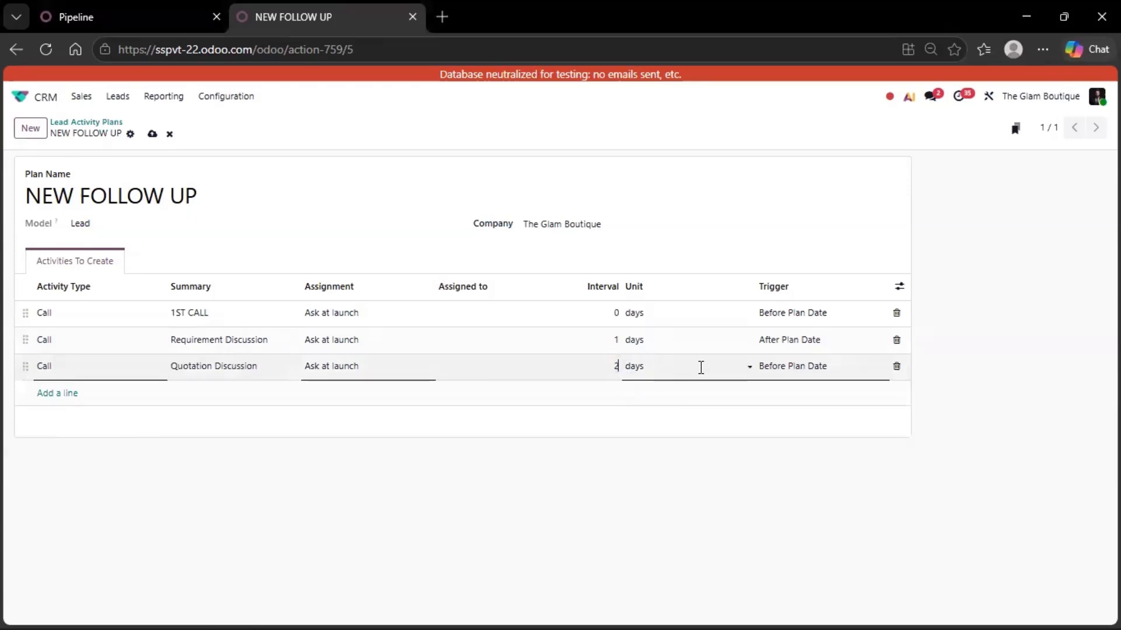
{"action": "left_click", "coordinate": [801, 370]}
{"action": "left_click", "coordinate": [803, 405]}
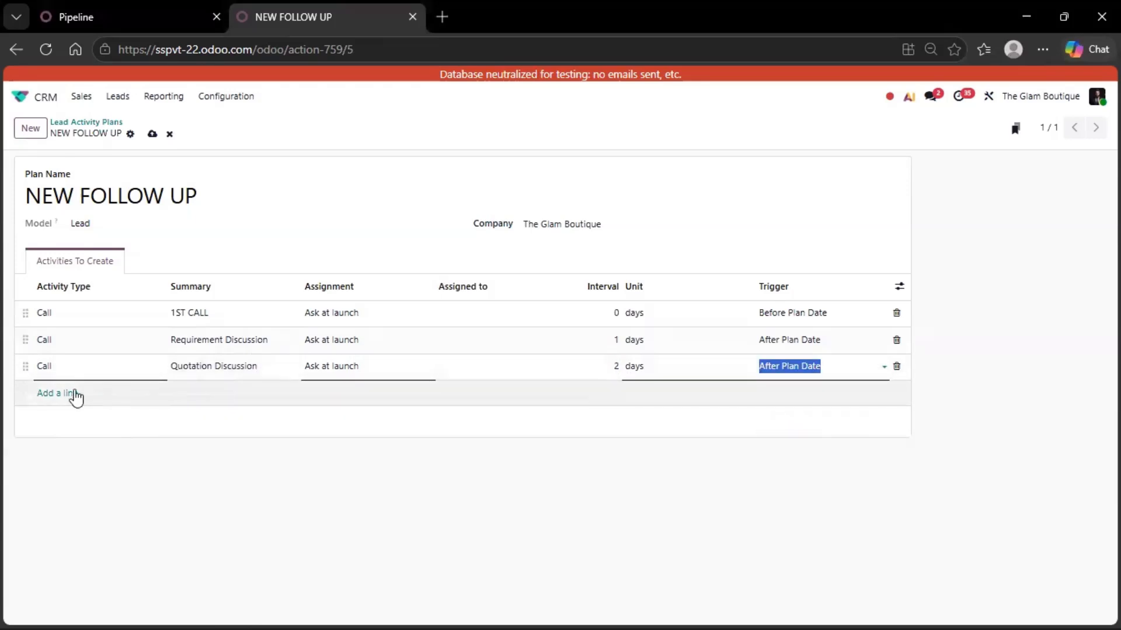
{"action": "left_click", "coordinate": [46, 394]}
{"action": "key", "text": "alt"}
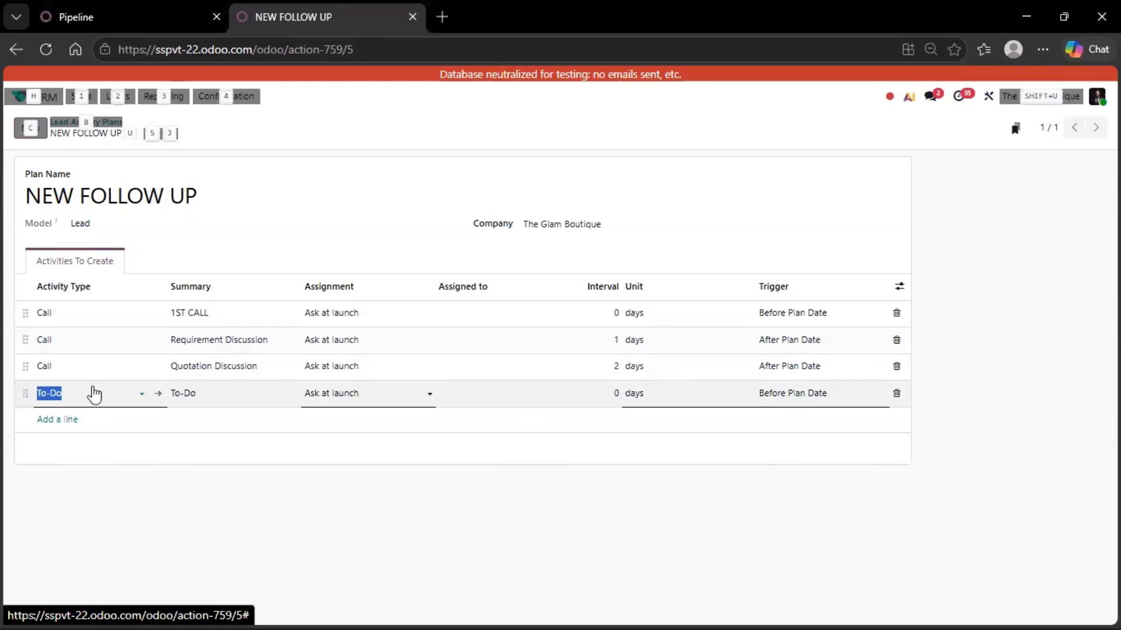
- Make the fourth step a 'Negotiation' Call 3 days after the plan date and save the plan
{"action": "left_click", "coordinate": [94, 395]}
{"action": "left_click", "coordinate": [89, 454]}
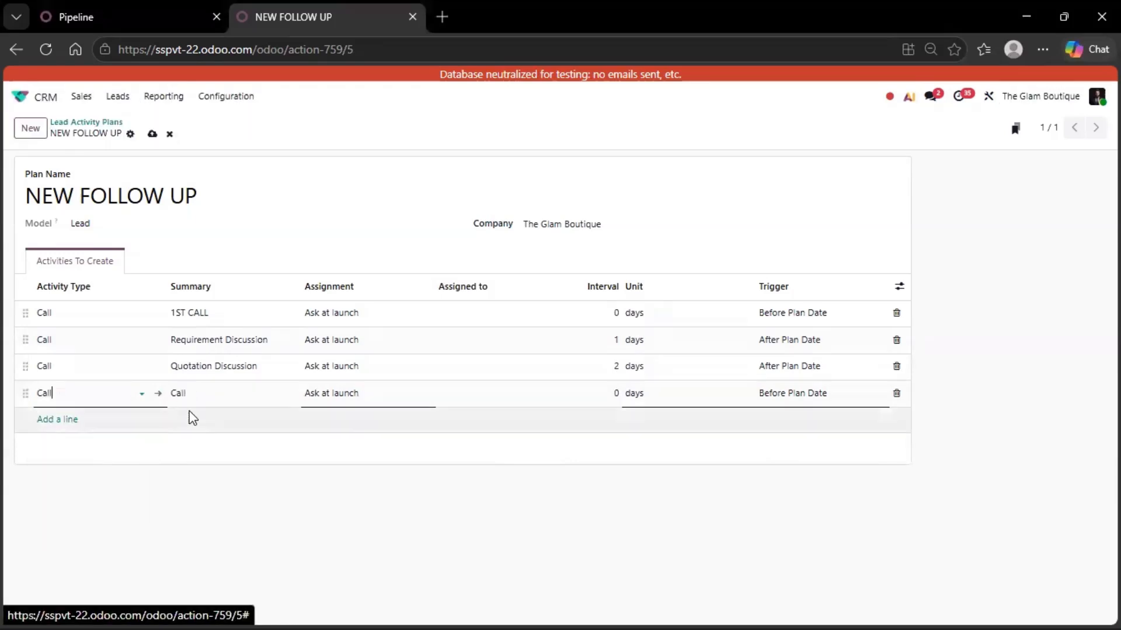
{"action": "left_click", "coordinate": [201, 392]}
{"action": "left_click_drag", "start_coordinate": [200, 392], "coordinate": [166, 401]}
{"action": "type", "text": "Negotiation"}
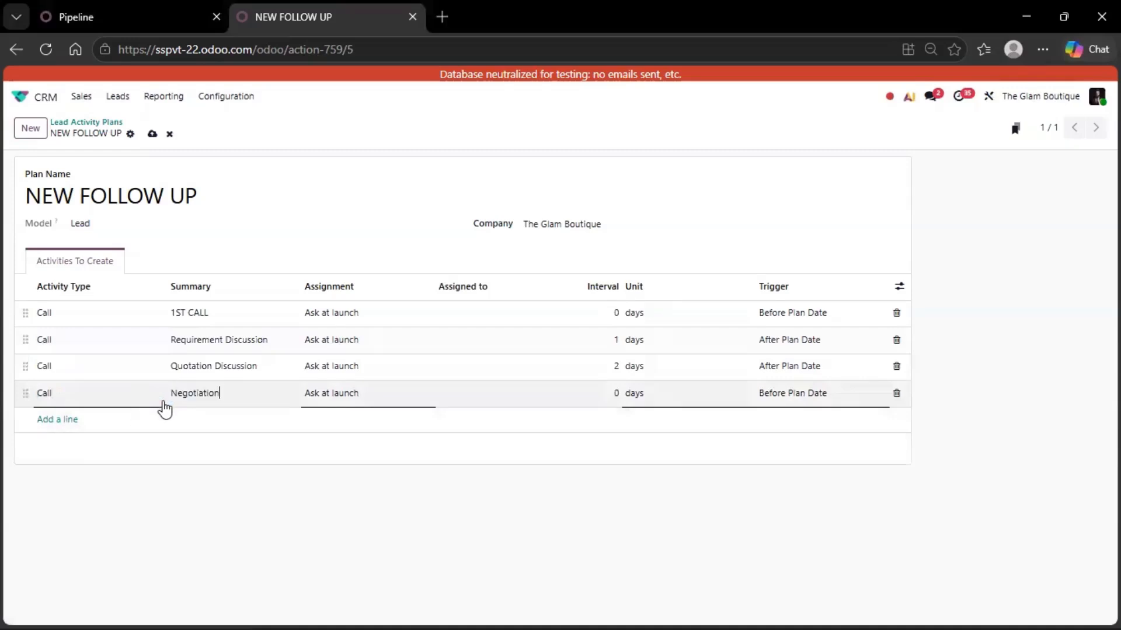
{"action": "left_click", "coordinate": [615, 393]}
{"action": "type", "text": "3"}
{"action": "left_click", "coordinate": [796, 393]}
{"action": "left_click", "coordinate": [801, 433]}
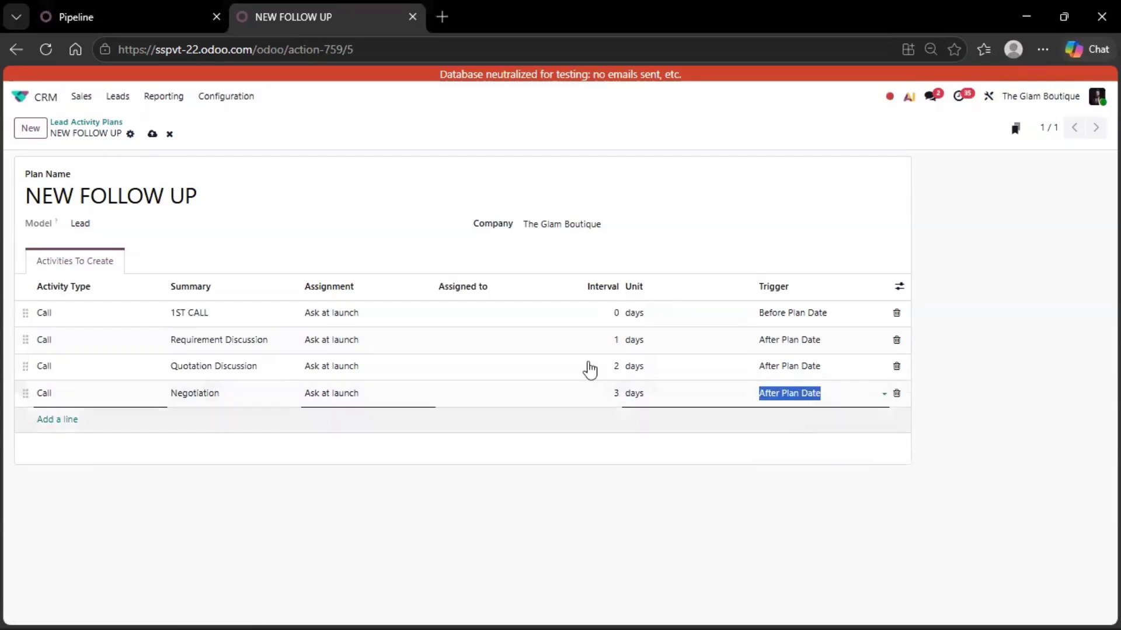
{"action": "left_click", "coordinate": [152, 134]}
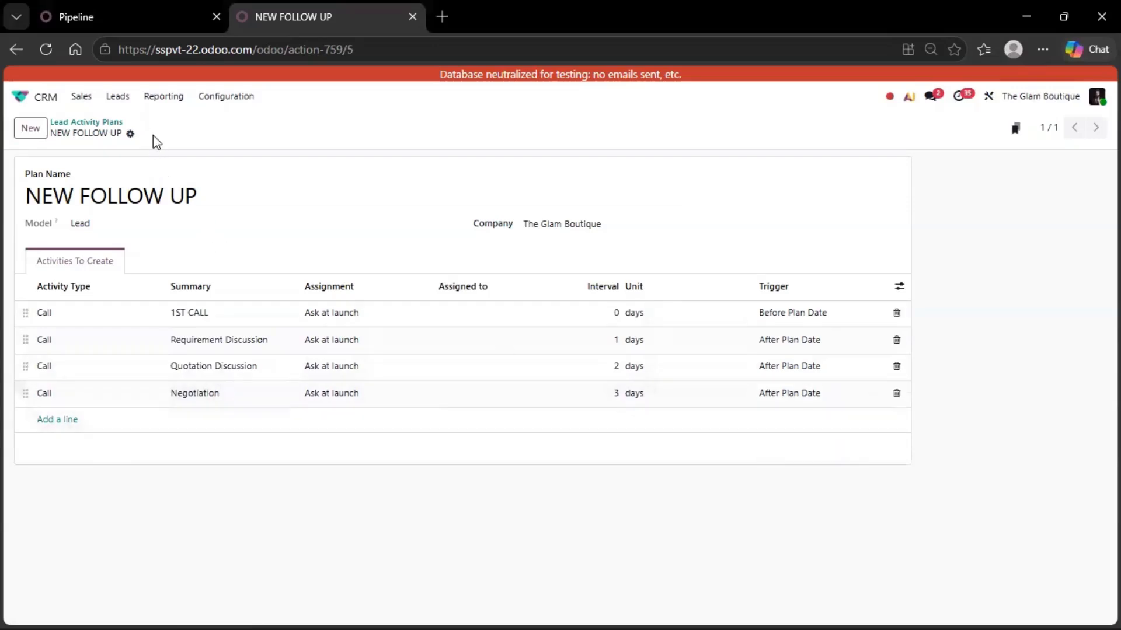
- Create a new opportunity in My Pipeline with the lead's name and open its full form
{"action": "left_click", "coordinate": [91, 125]}
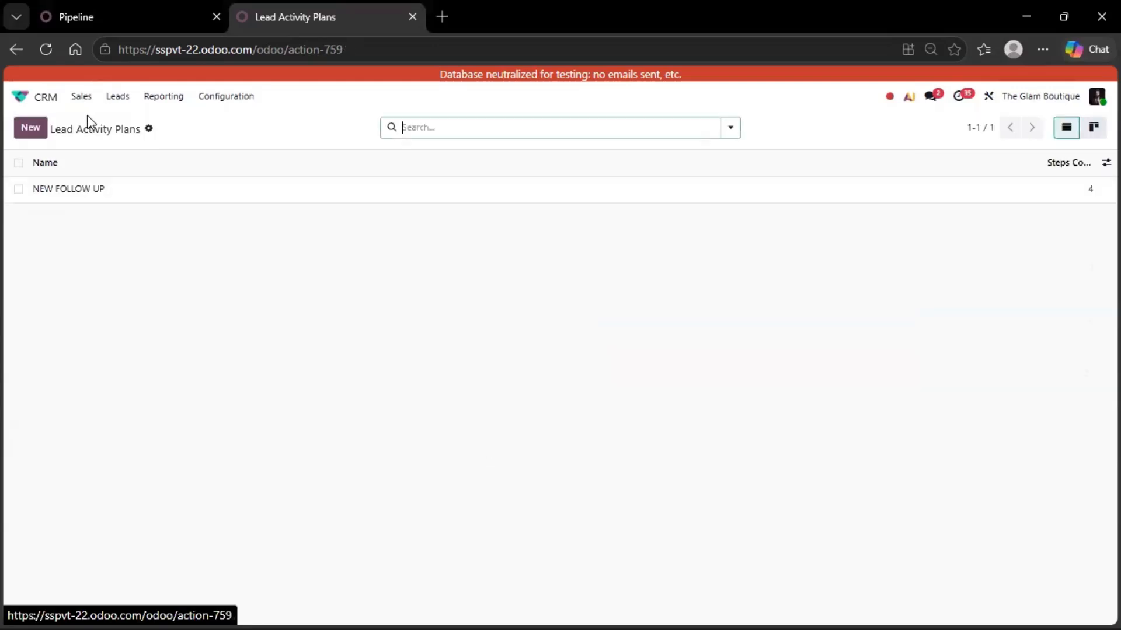
{"action": "left_click", "coordinate": [83, 99]}
{"action": "left_click", "coordinate": [109, 121]}
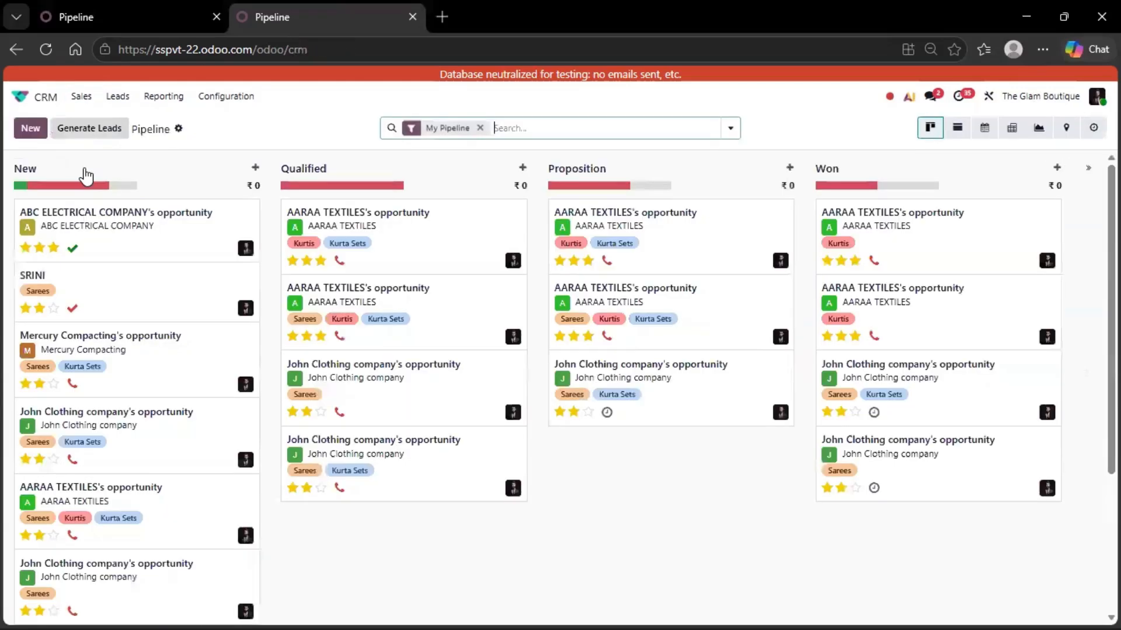
{"action": "left_click", "coordinate": [34, 132]}
{"action": "left_click", "coordinate": [87, 263]}
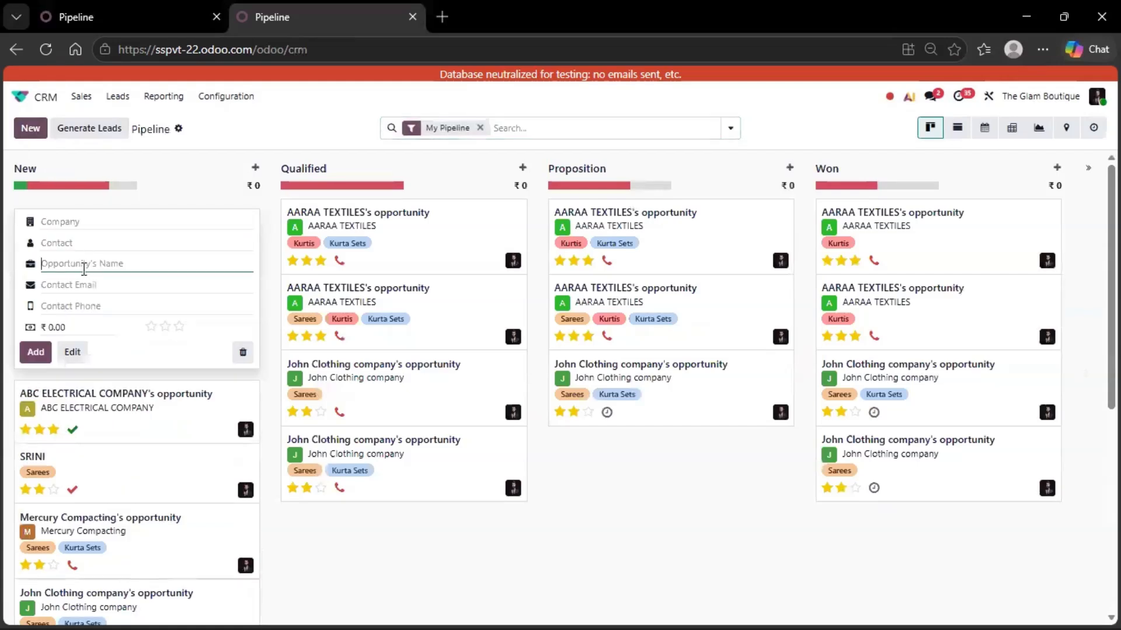
{"action": "type", "text": "SRINI"}
{"action": "left_click", "coordinate": [72, 352]}
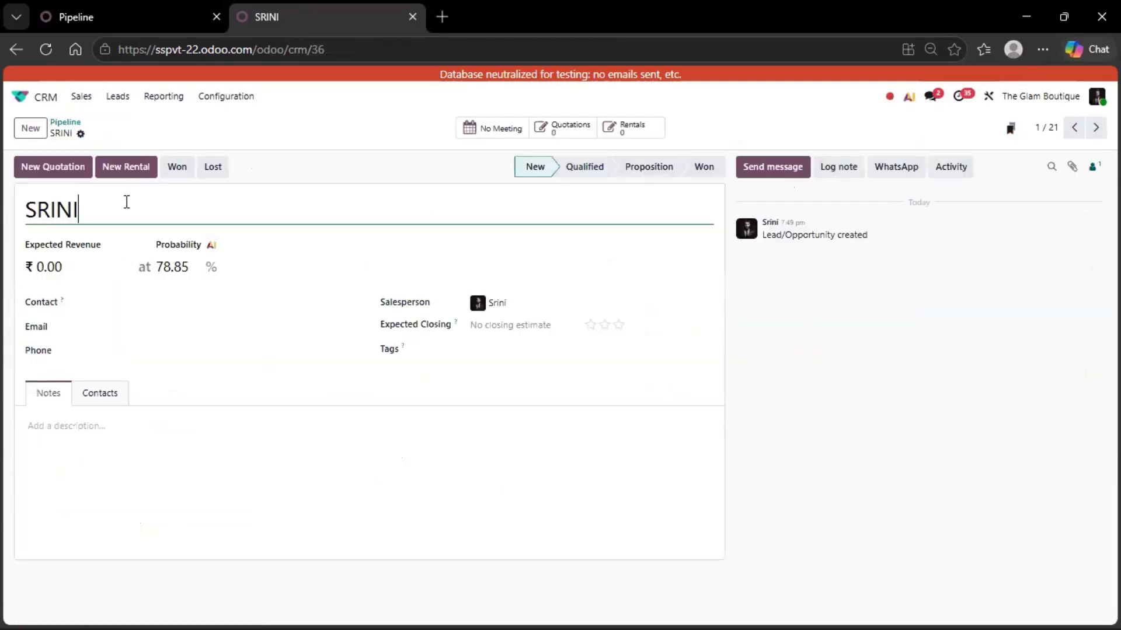
- Fill in the contact's e-mail address and phone number on the lead
{"action": "left_click", "coordinate": [117, 330]}
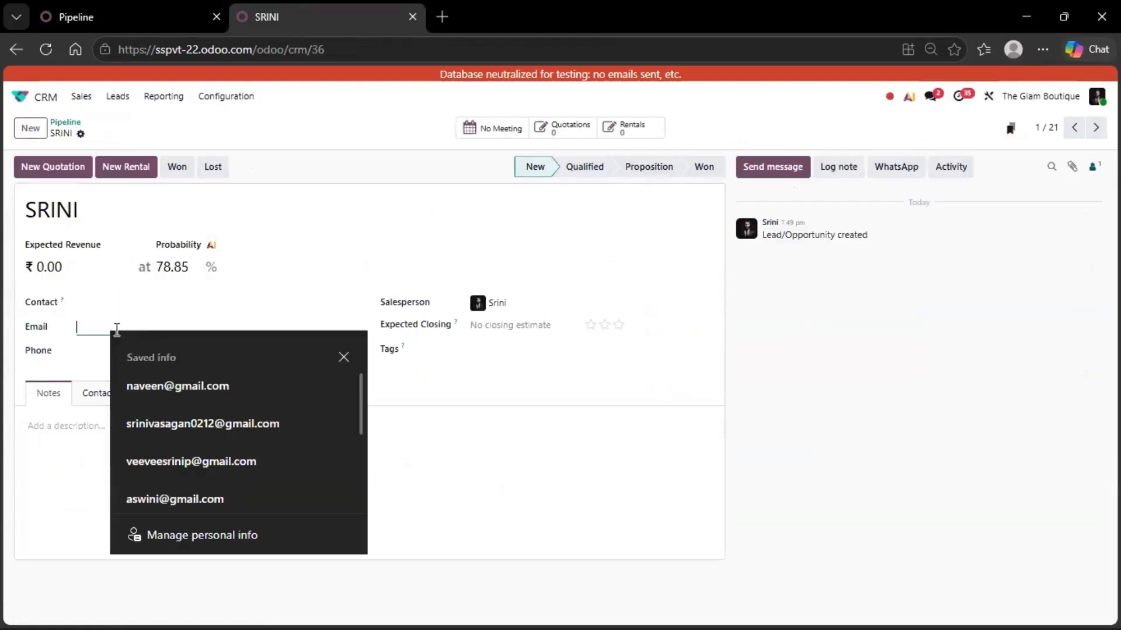
{"action": "left_click", "coordinate": [140, 423]}
{"action": "left_click", "coordinate": [140, 353]}
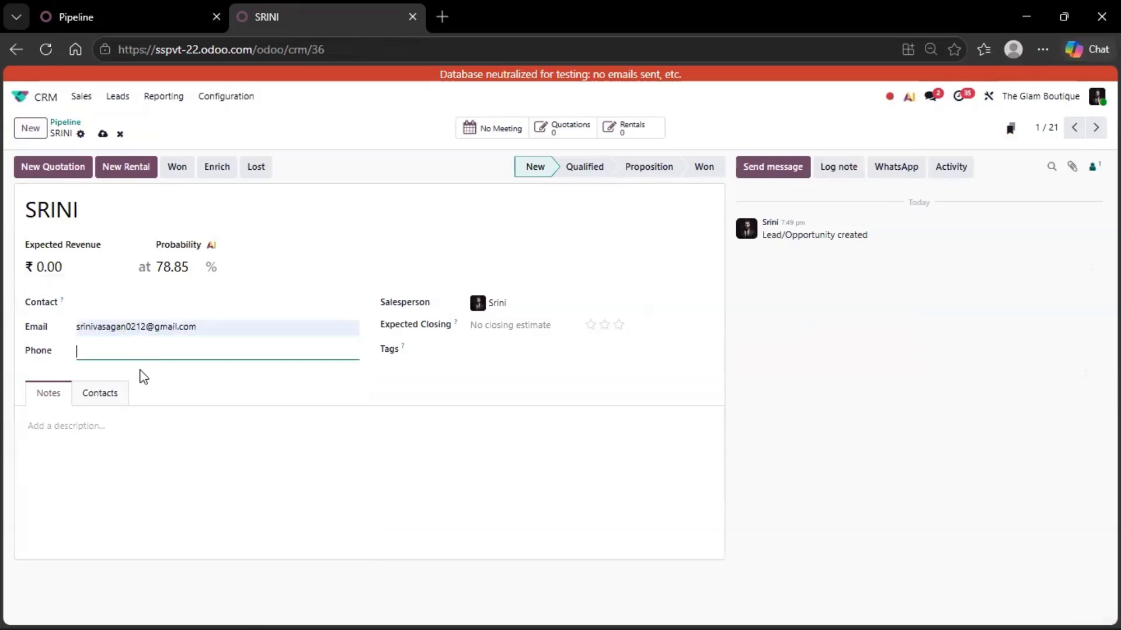
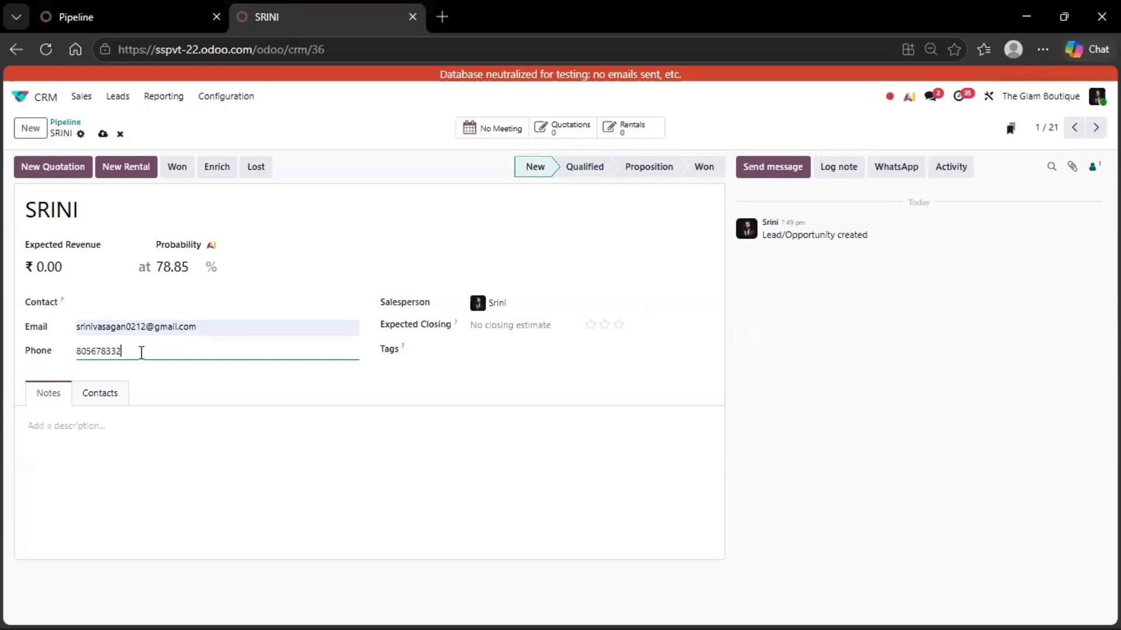
{"action": "left_click", "coordinate": [561, 303]}
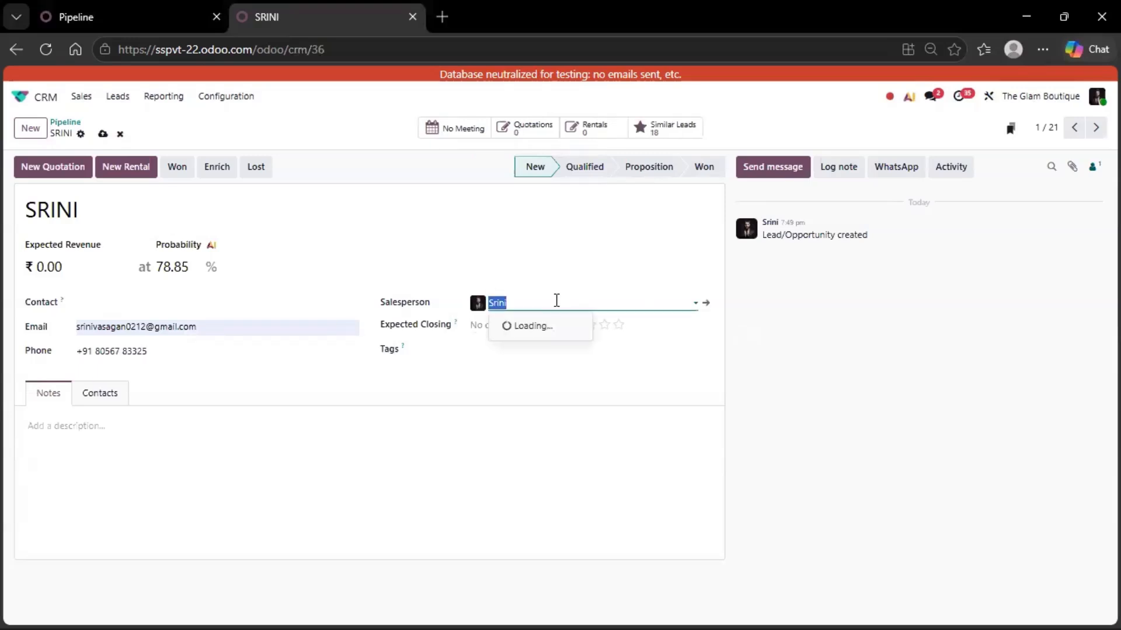
- Set expected closing to 1 June, three-star priority and the Sarees tag, then save the lead
{"action": "left_click", "coordinate": [523, 326]}
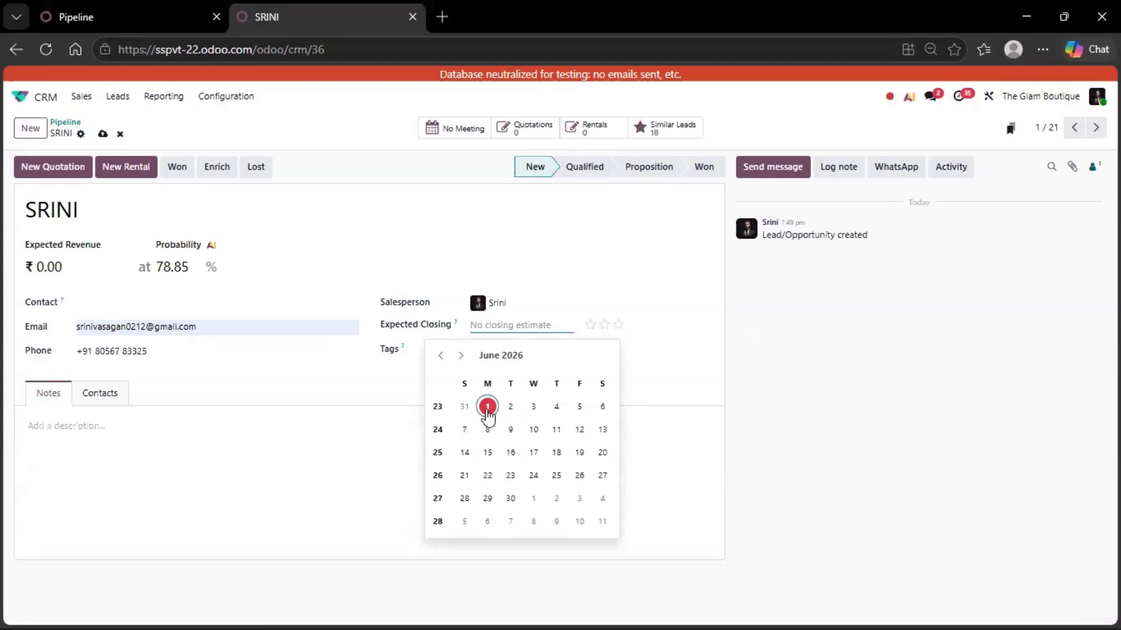
{"action": "left_click", "coordinate": [487, 407]}
{"action": "left_click", "coordinate": [534, 326]}
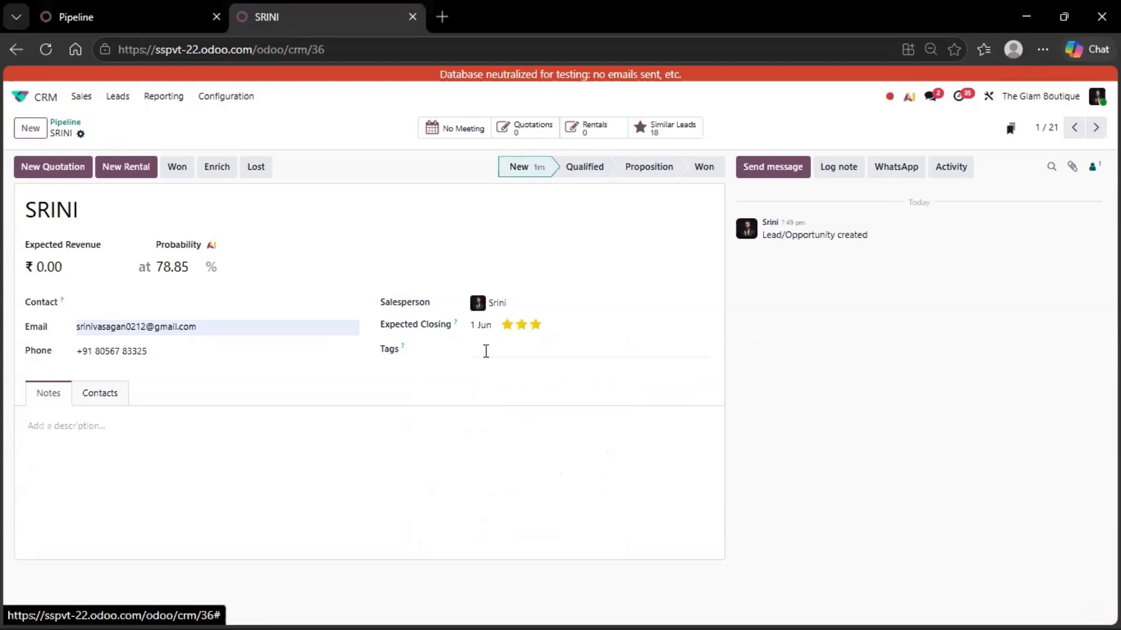
{"action": "left_click", "coordinate": [493, 347]}
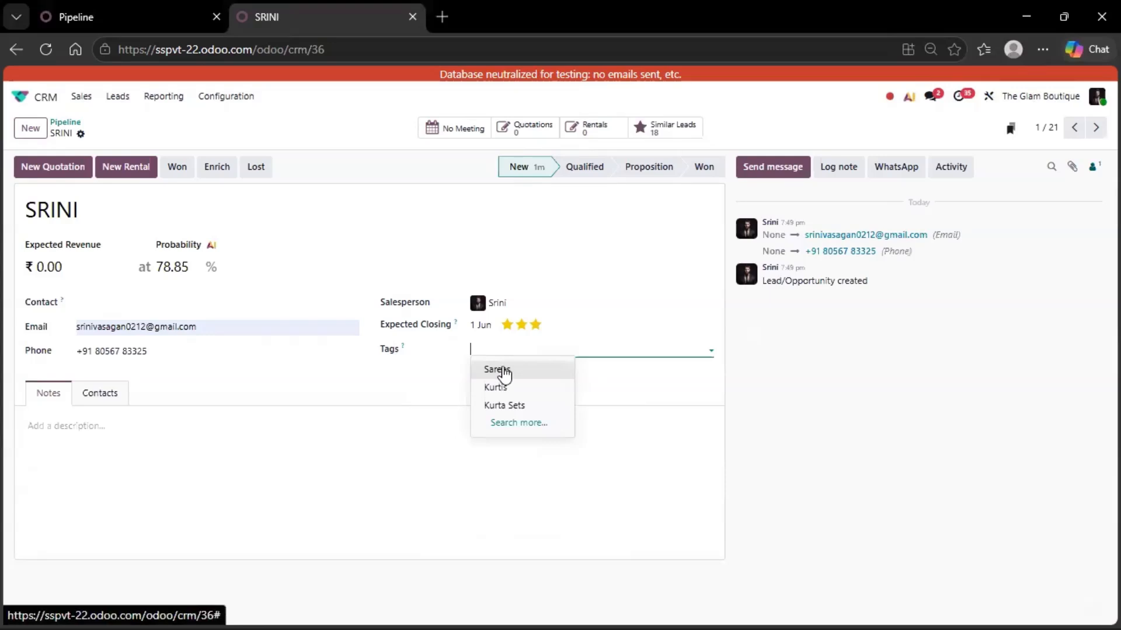
{"action": "left_click", "coordinate": [499, 369]}
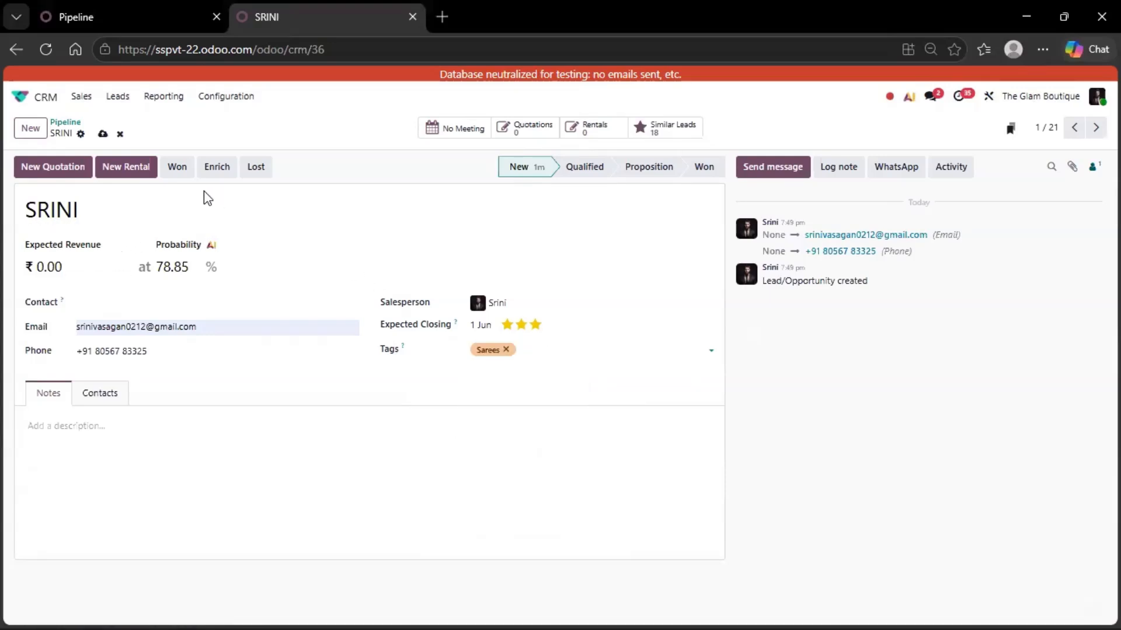
{"action": "left_click", "coordinate": [102, 135]}
- Schedule the NEW FOLLOW UP plan on the lead with a 1 June due date
{"action": "left_click", "coordinate": [944, 167]}
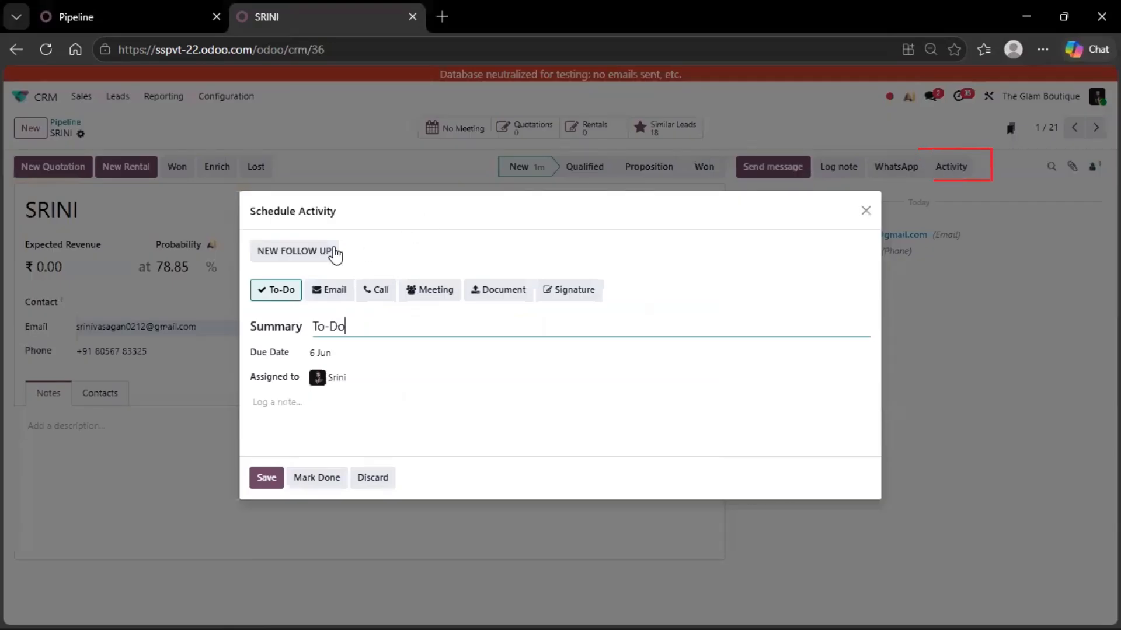
{"action": "left_click", "coordinate": [283, 252]}
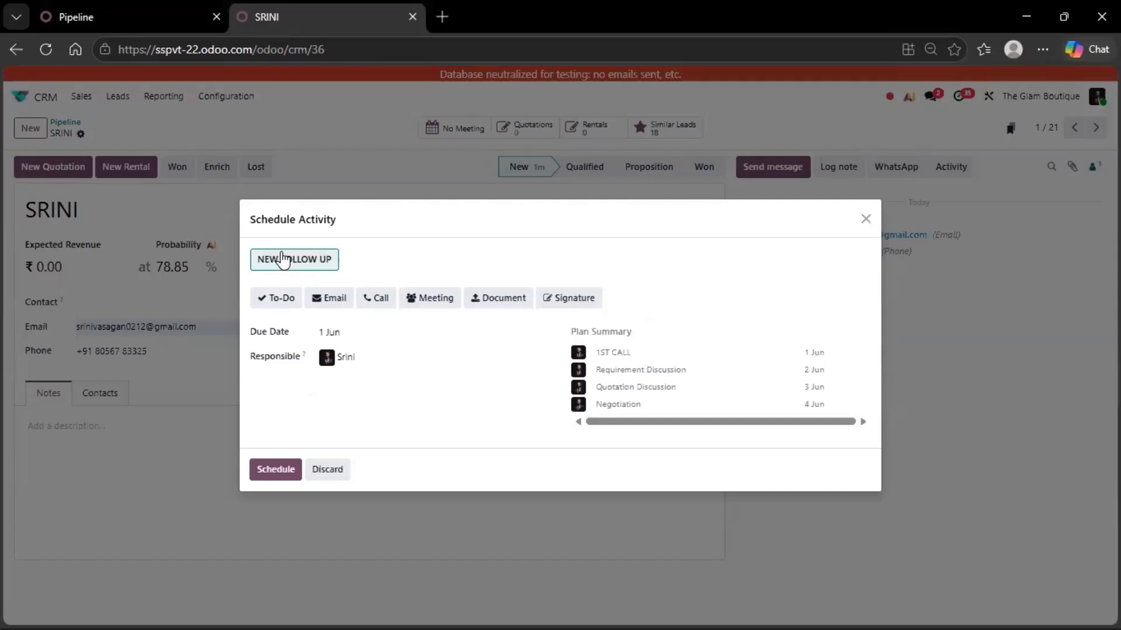
{"action": "left_click", "coordinate": [344, 336]}
{"action": "left_click", "coordinate": [400, 416]}
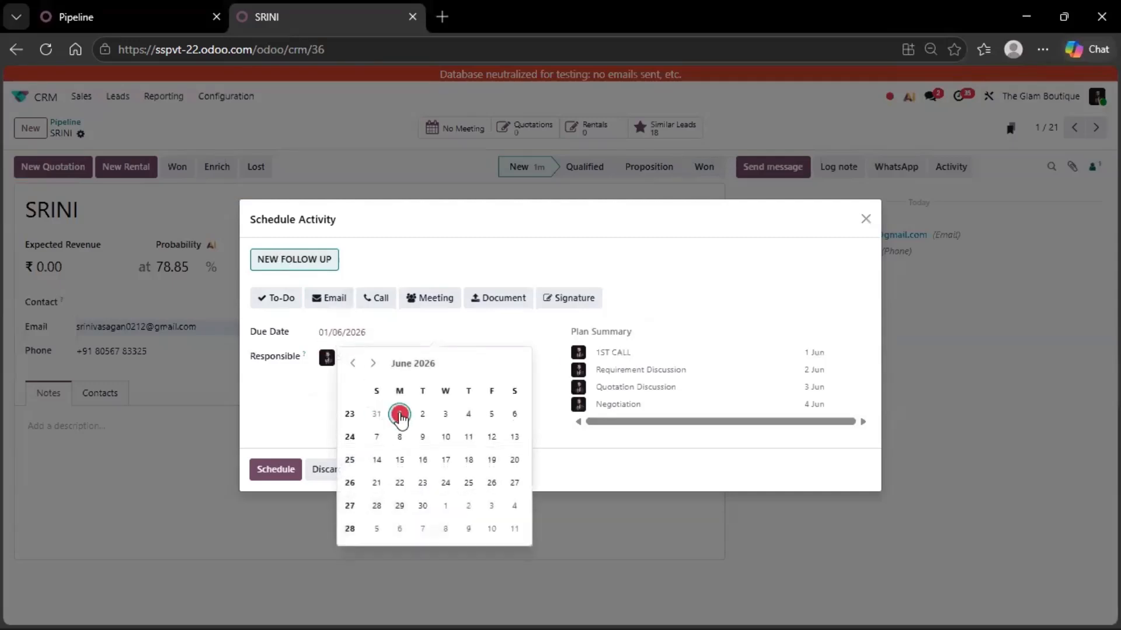
{"action": "left_click", "coordinate": [277, 470]}
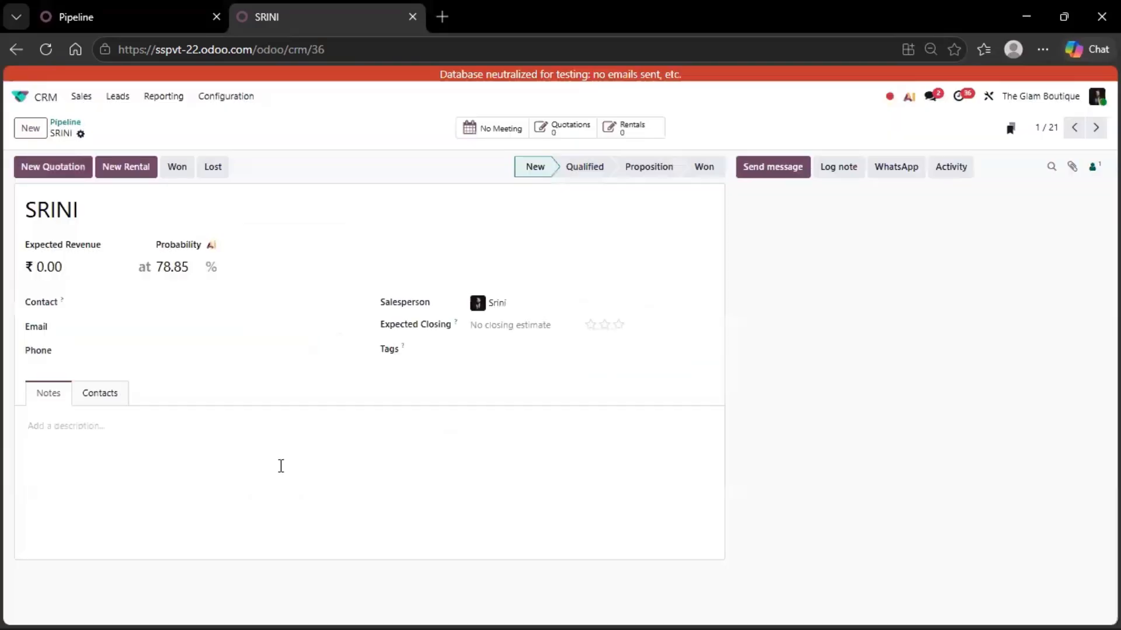